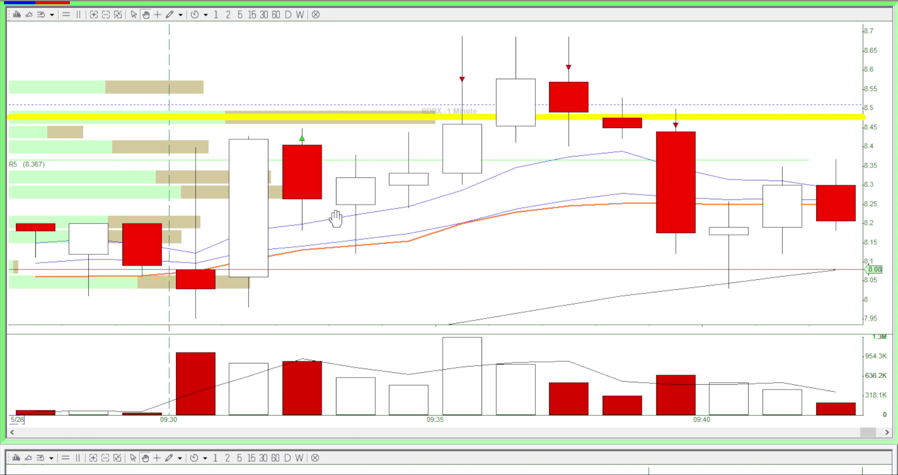
Step: Pan the RDBX price pane until the axis shows empty space up to about 8.85
left_click_drag(284, 137, 283, 155)
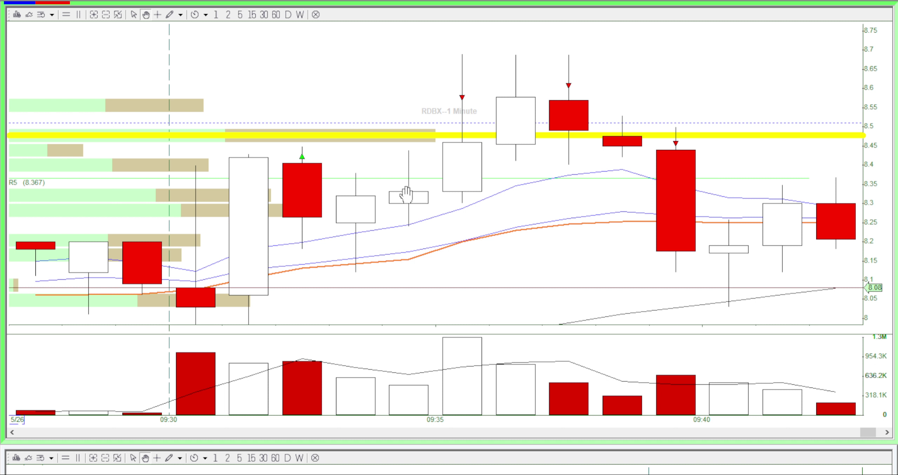
left_click_drag(365, 197, 365, 160)
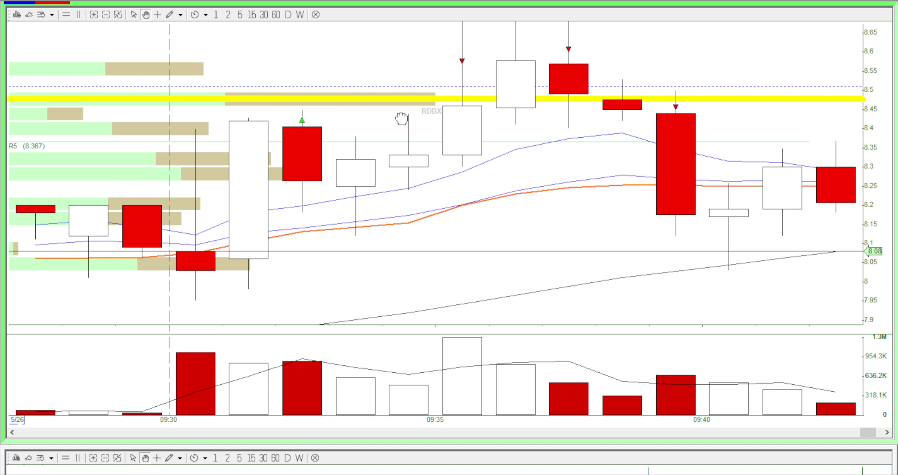
left_click_drag(401, 118, 243, 166)
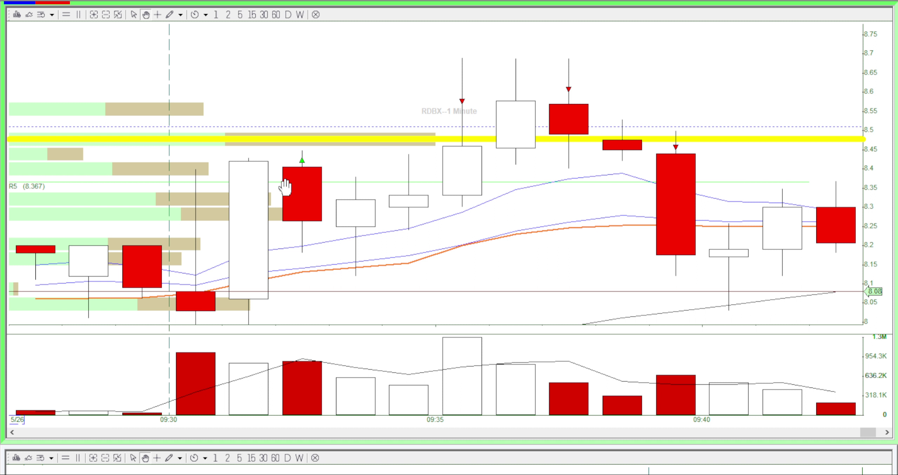
left_click_drag(419, 171, 419, 132)
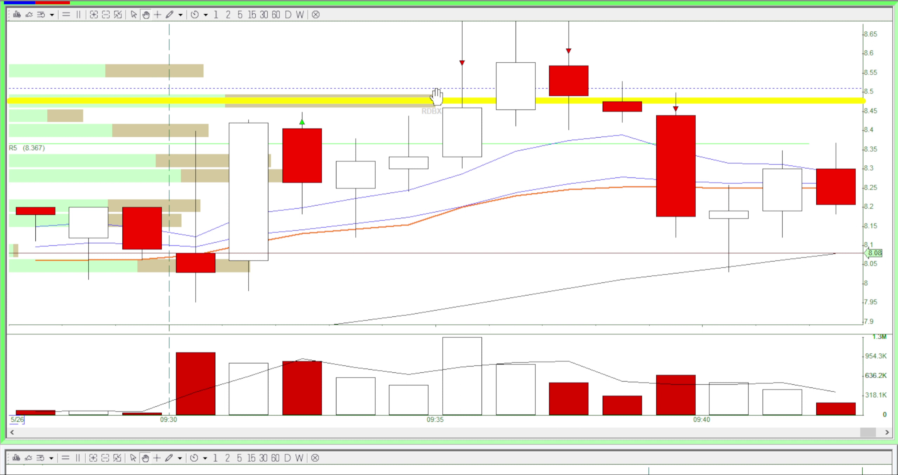
left_click_drag(436, 97, 421, 179)
left_click_drag(473, 143, 449, 168)
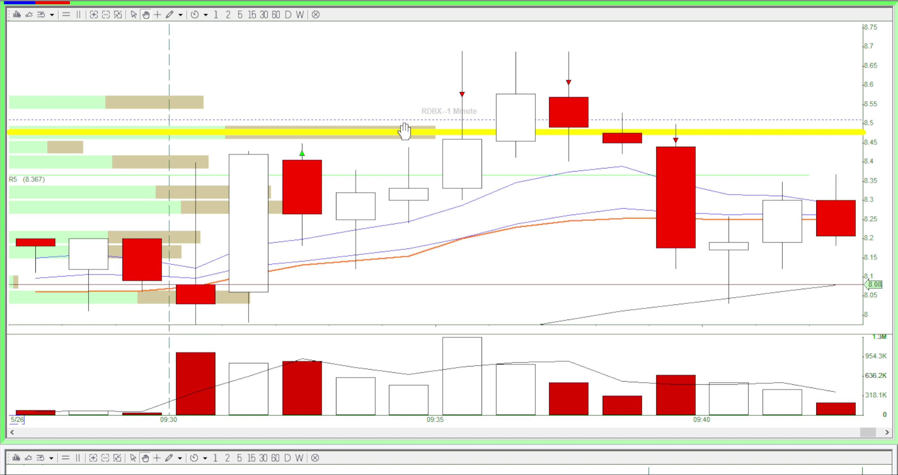
left_click_drag(407, 131, 407, 159)
left_click_drag(352, 178, 319, 148)
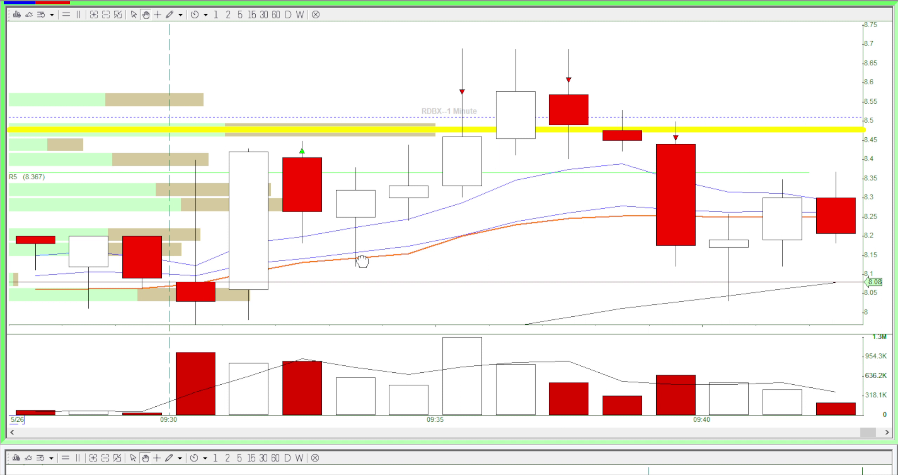
scroll(361, 262, "down", 2)
scroll(393, 148, "down", 3)
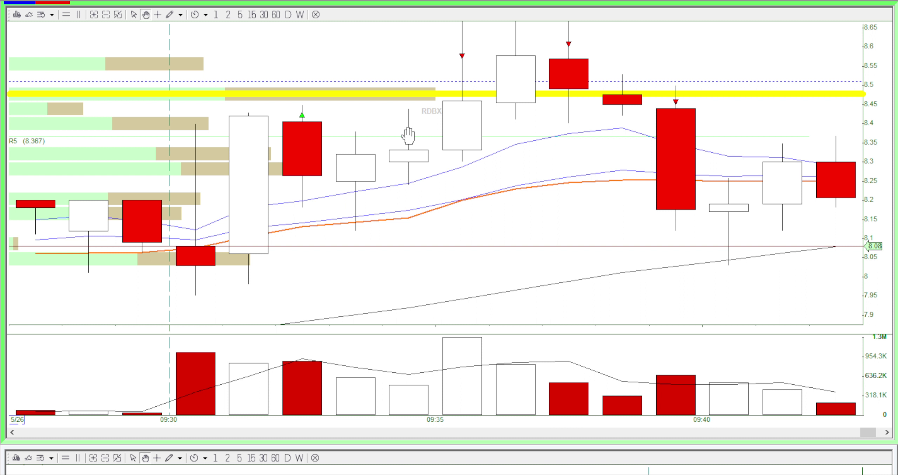
scroll(432, 122, "up", 3)
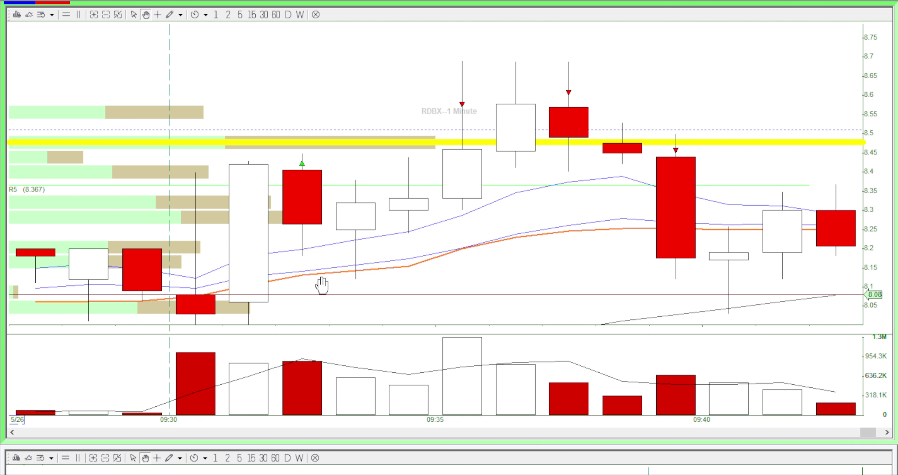
left_click_drag(425, 88, 420, 121)
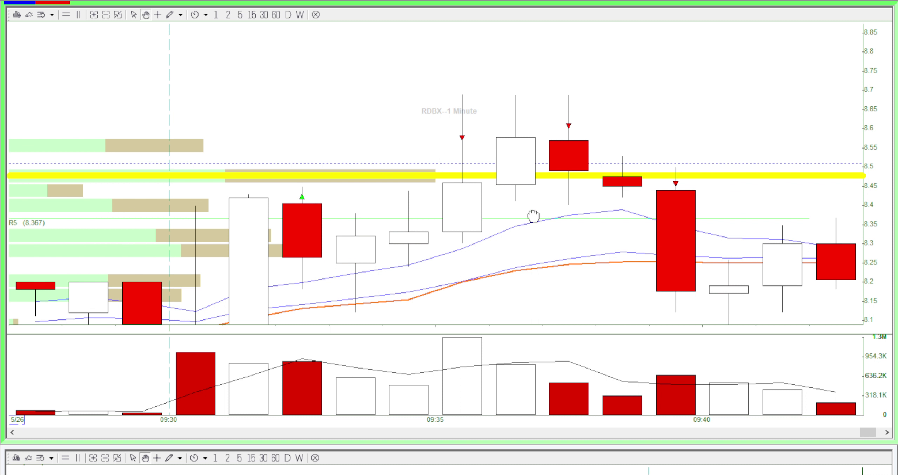
left_click_drag(523, 211, 536, 110)
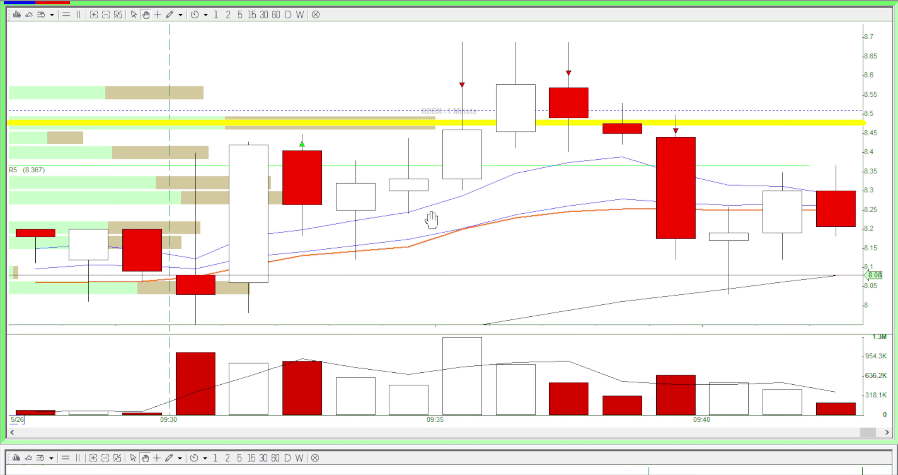
left_click_drag(527, 151, 537, 205)
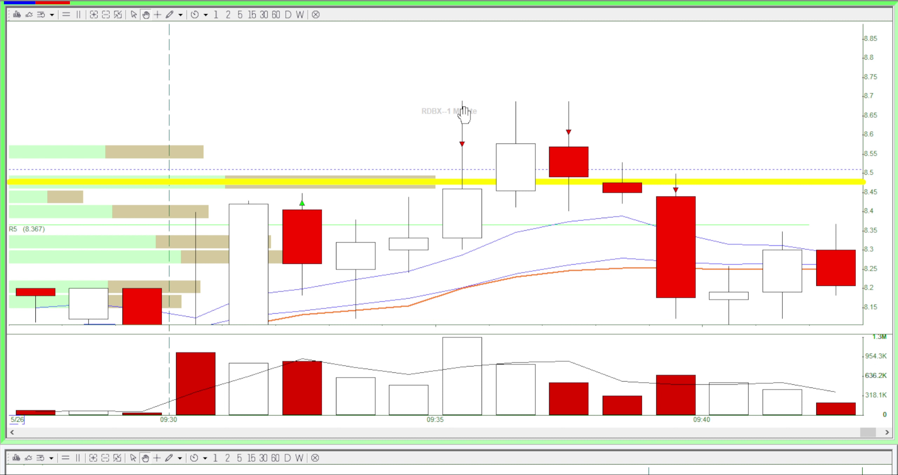
Step: Recentre the RDBX candles, roughly 8.2 to 8.9, around the 8.48 yellow level
left_click_drag(482, 127, 459, 210)
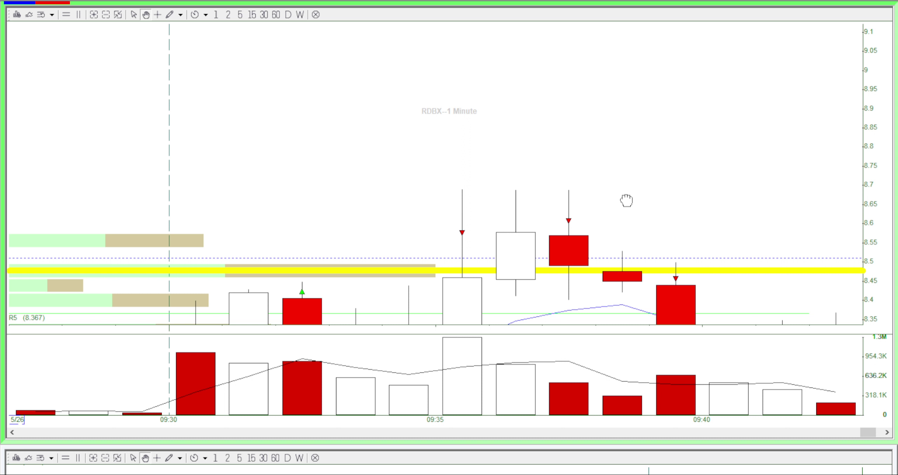
left_click_drag(626, 201, 626, 164)
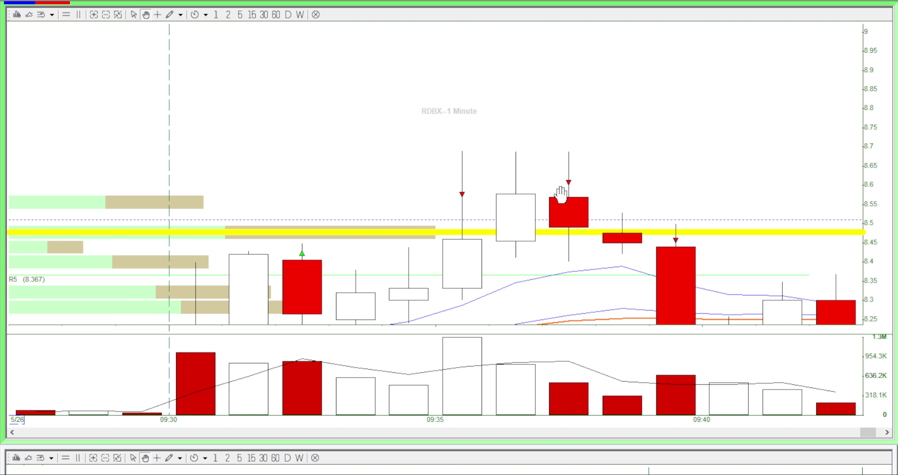
left_click_drag(625, 146, 625, 199)
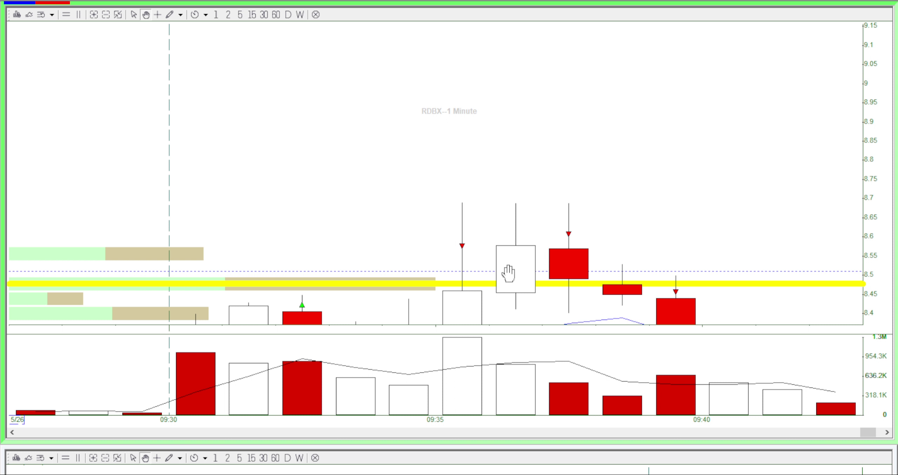
left_click_drag(596, 235, 596, 197)
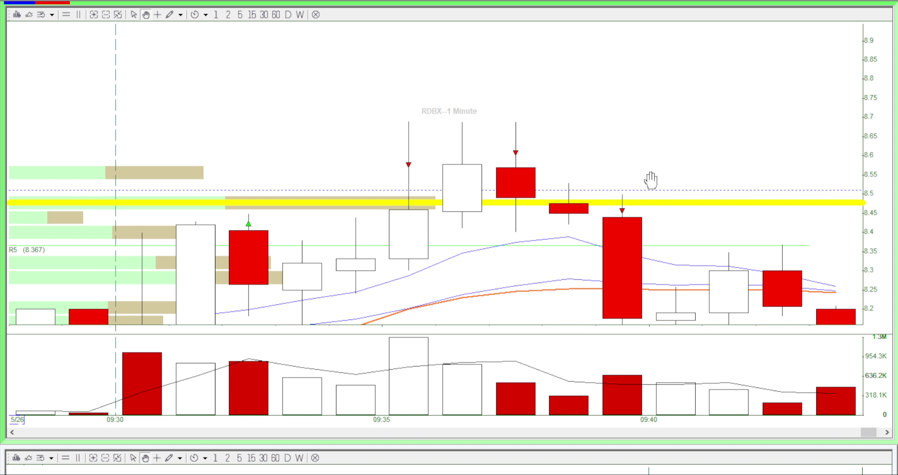
left_click_drag(646, 193, 646, 168)
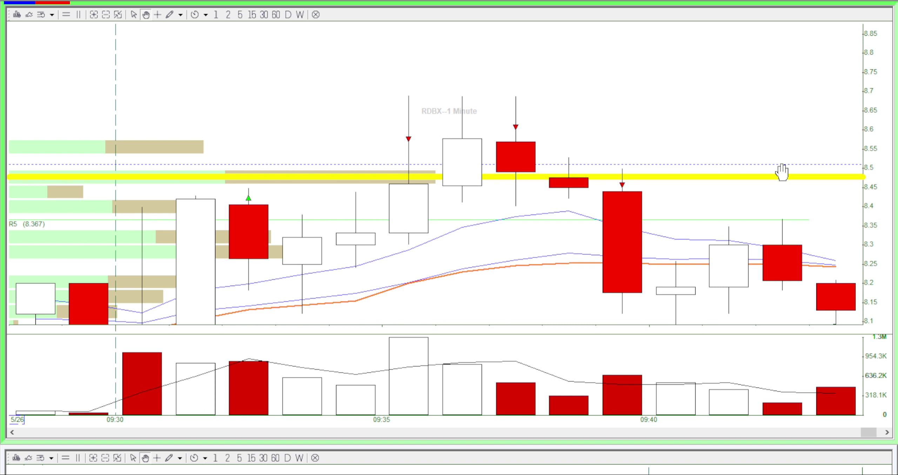
mouse_move(782, 172)
left_mouse_down()
mouse_move(666, 180)
mouse_move(654, 141)
left_mouse_up()
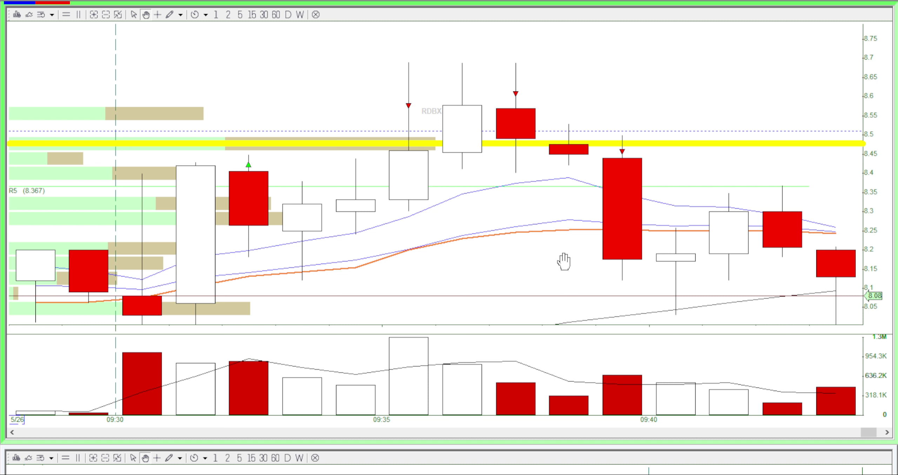
left_click_drag(708, 113, 708, 140)
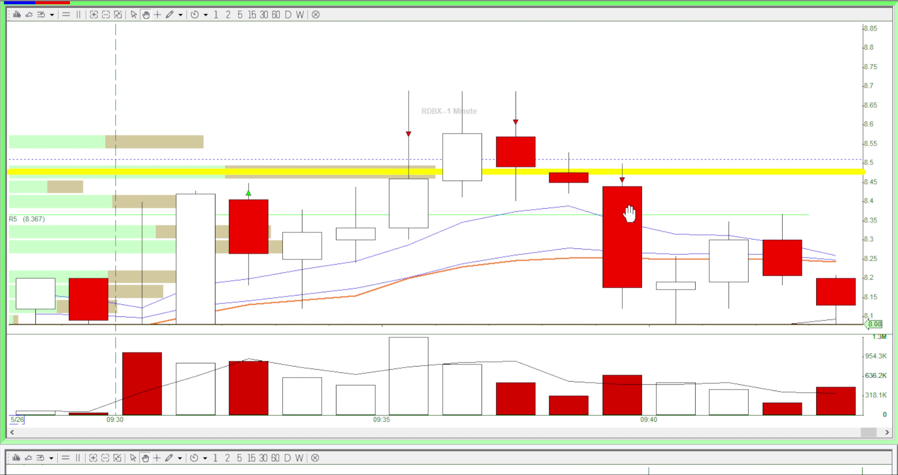
left_click_drag(554, 214, 554, 157)
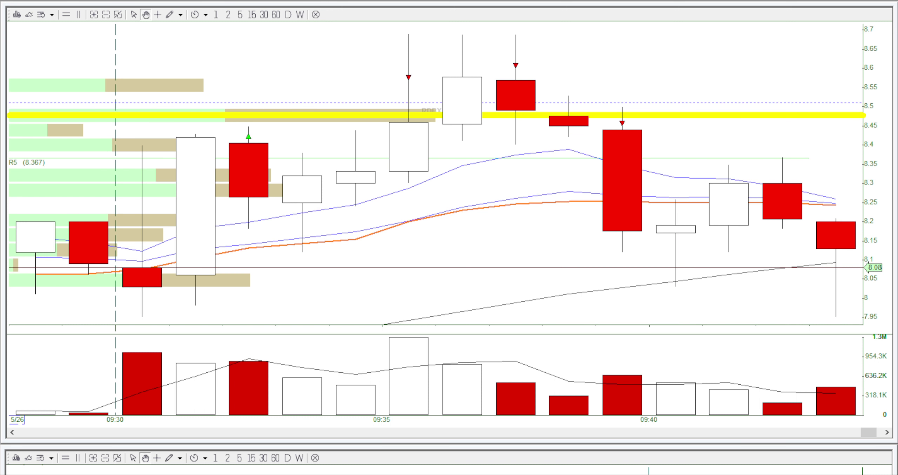